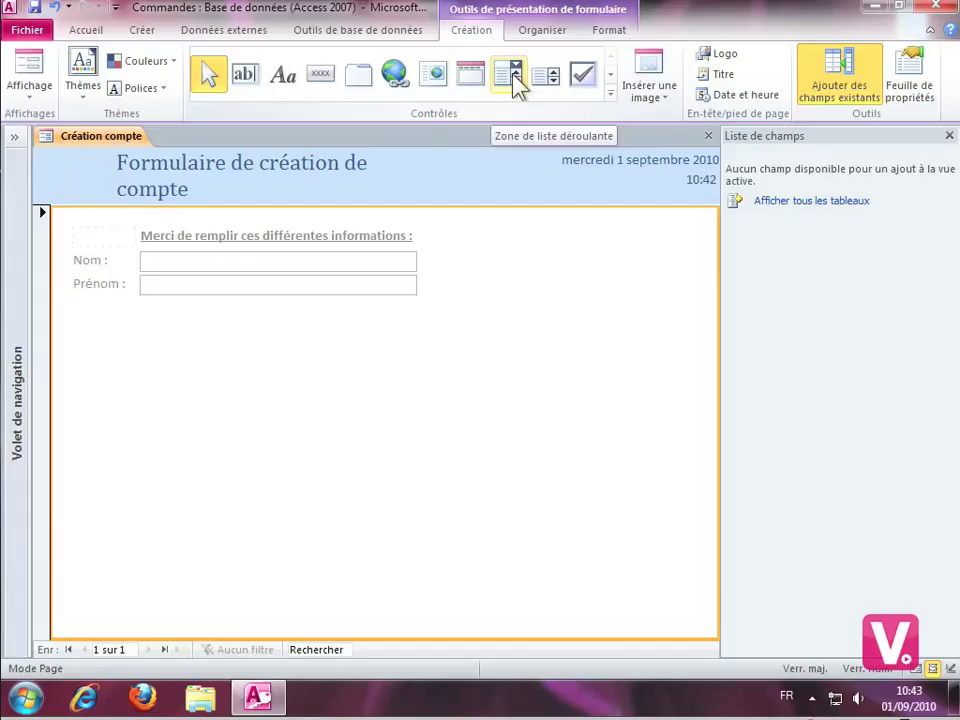
# - Insert a combo box directly below the Prénom field and choose to enter its list values manually
pyautogui.click(516, 84)
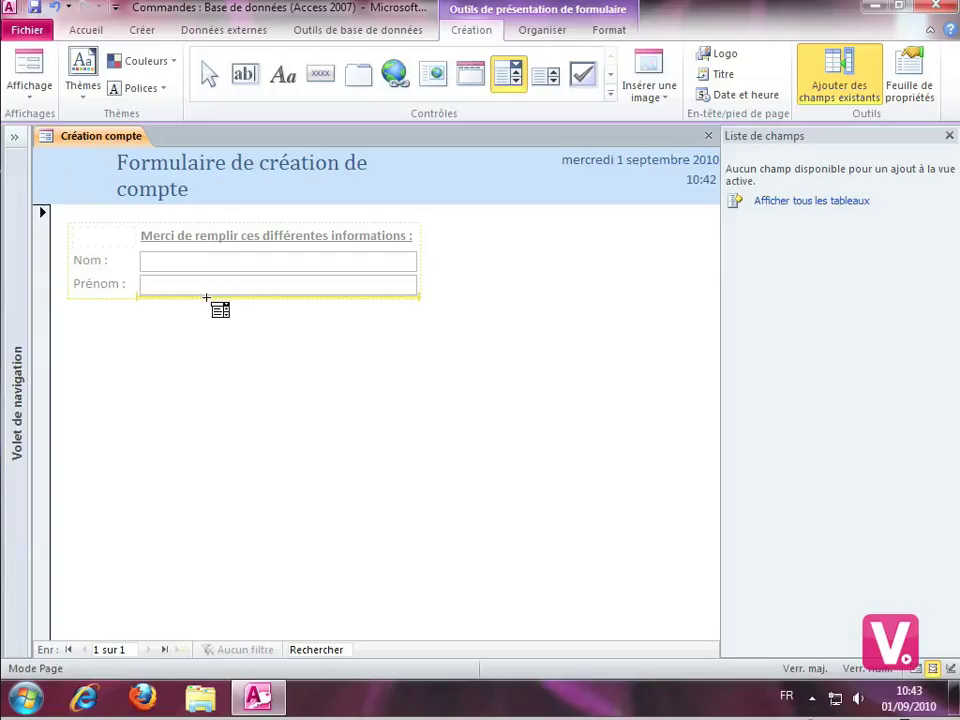
pyautogui.click(209, 298)
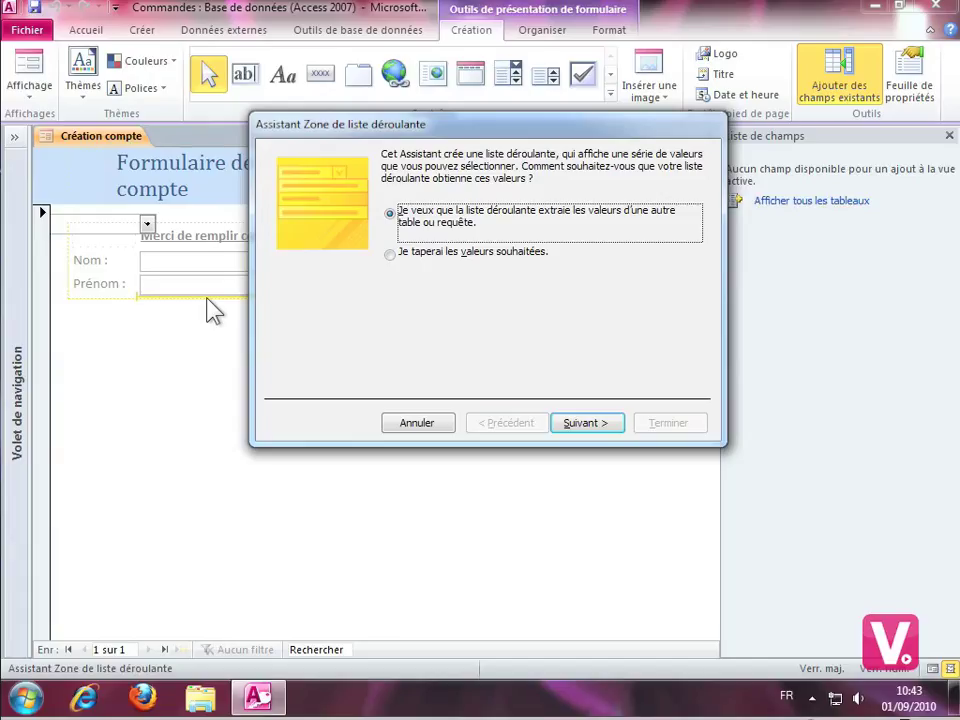
pyautogui.click(391, 256)
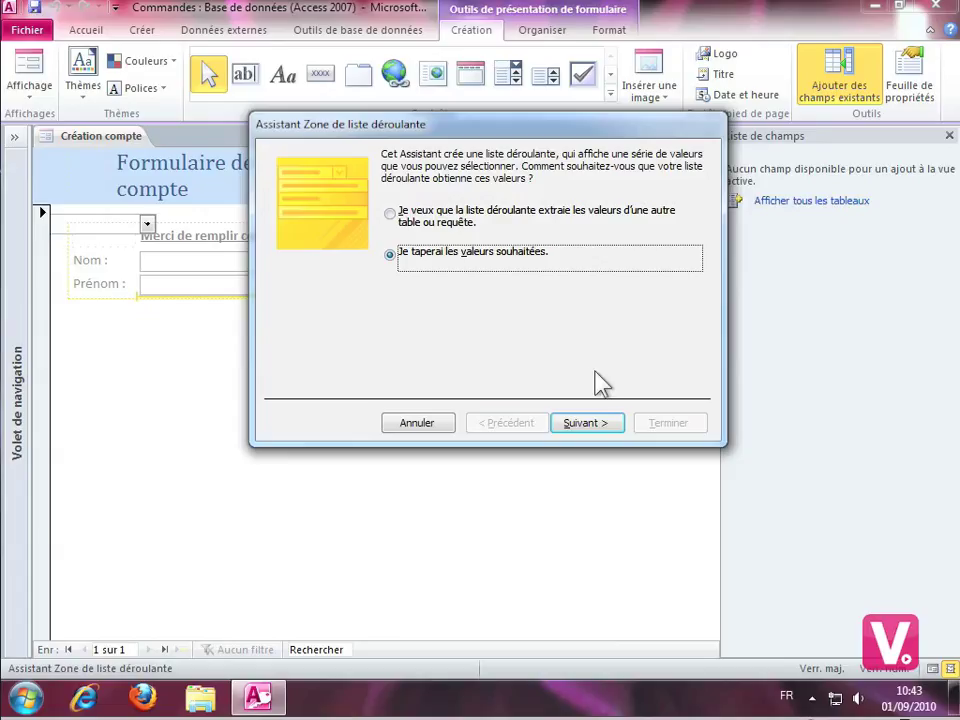
pyautogui.click(588, 424)
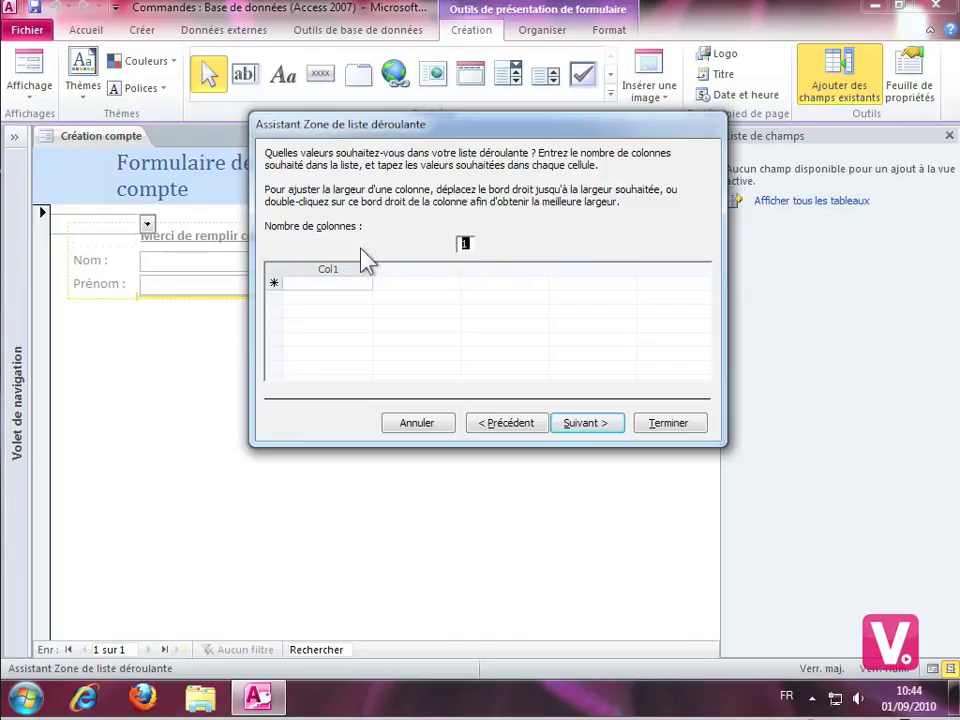
# - Fill the combo box's single column with the values 19, 20, 21, 22, 23, 24 and 25
pyautogui.click(296, 284)
pyautogui.click(296, 284)
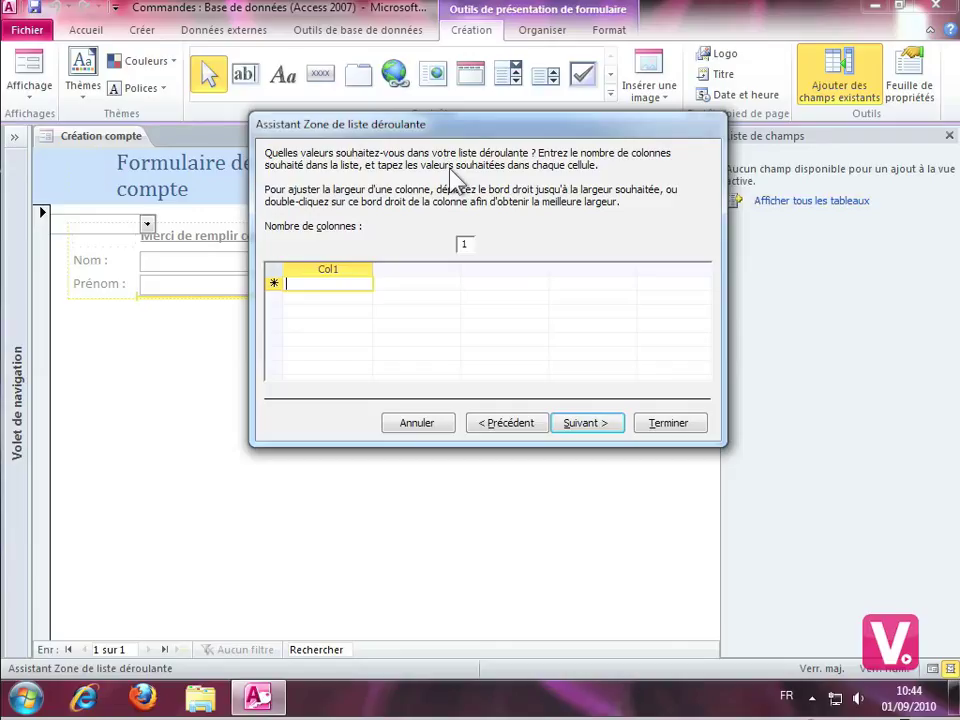
pyautogui.write('19')
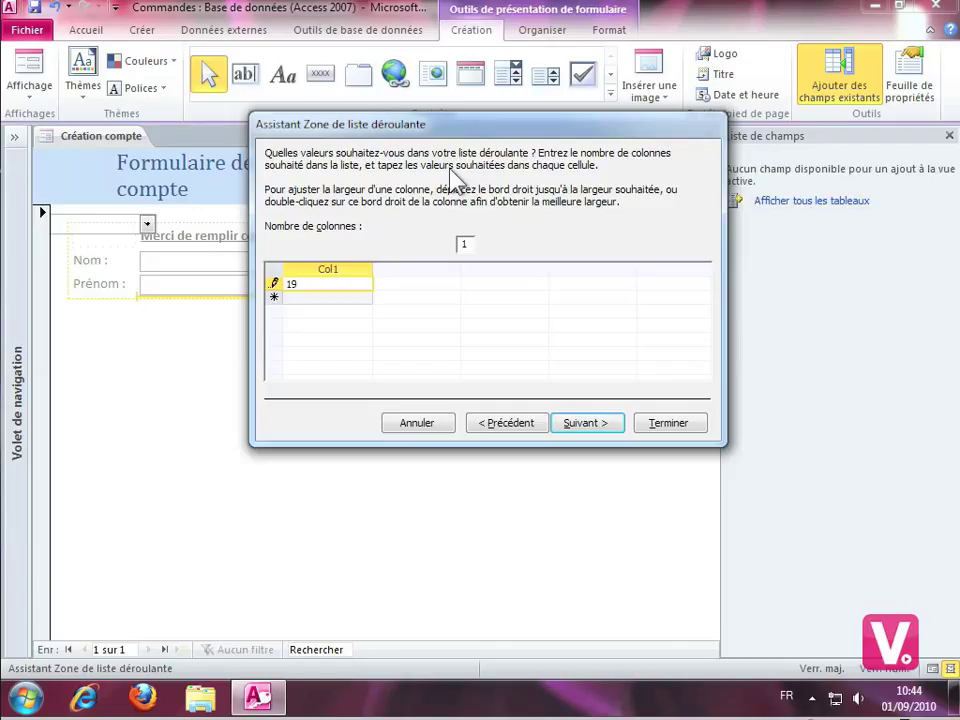
pyautogui.press('Return')
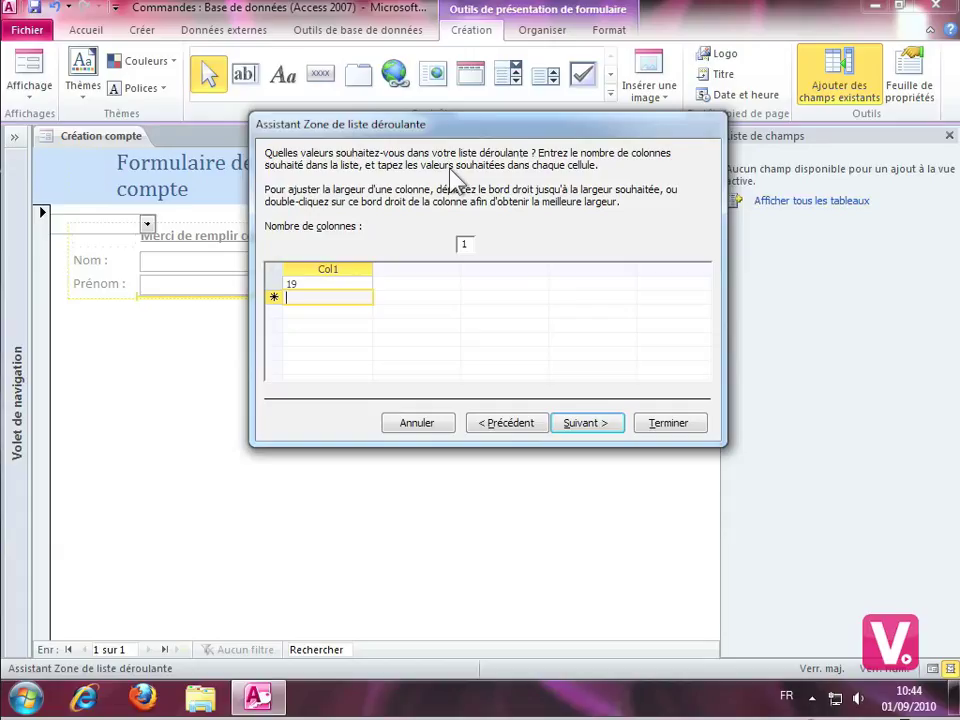
pyautogui.write('20')
pyautogui.press('Return')
pyautogui.write('21')
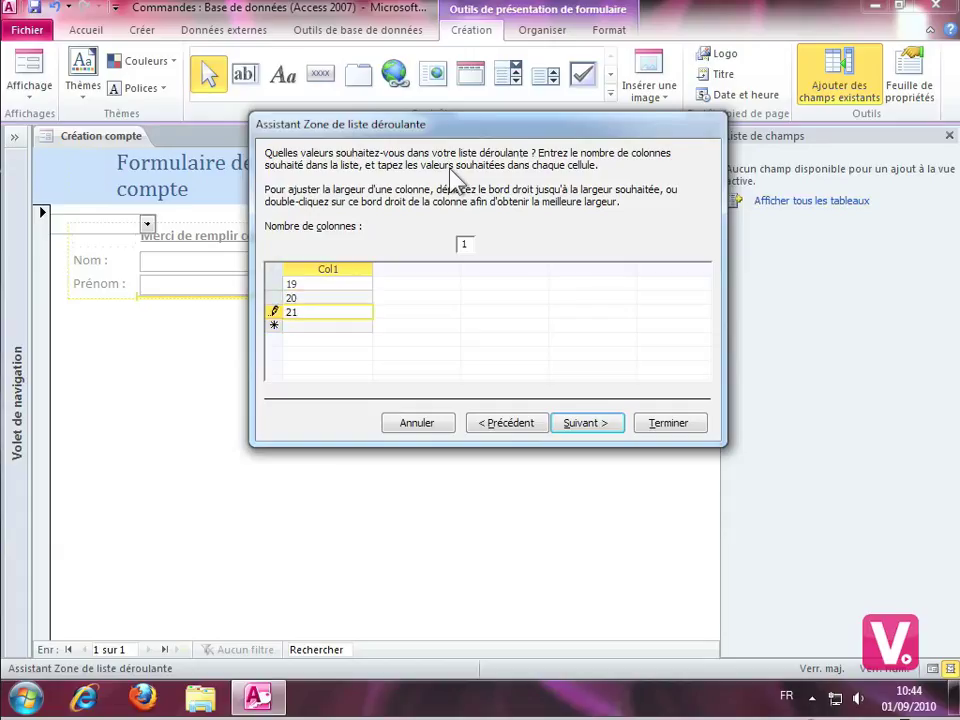
pyautogui.press('Return')
pyautogui.write('22')
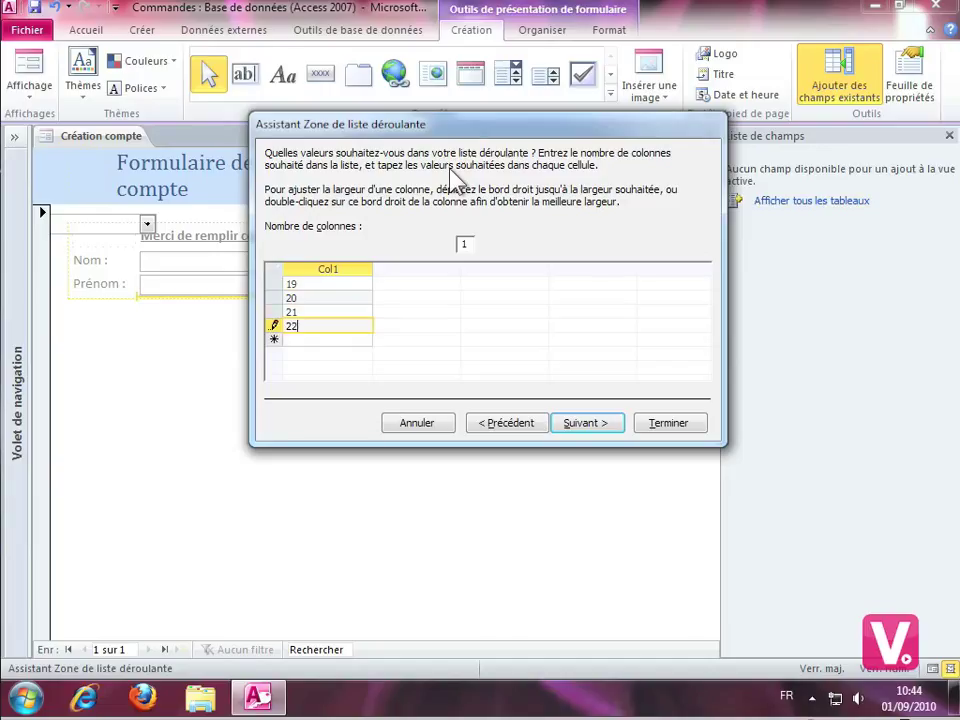
pyautogui.press('Return')
pyautogui.write('23')
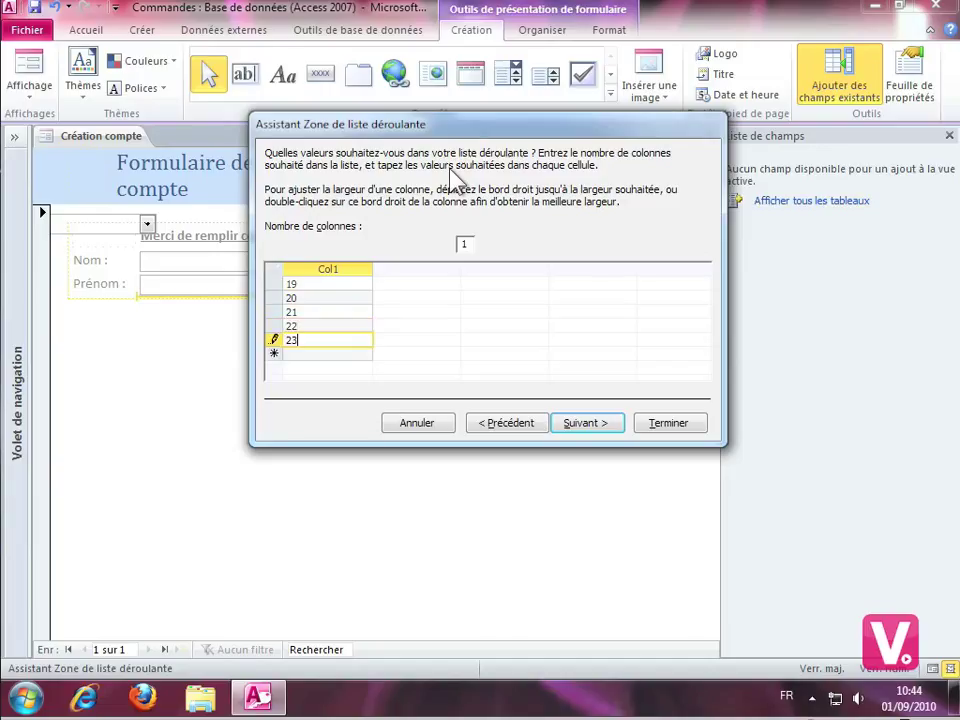
pyautogui.press('Return')
pyautogui.write('24')
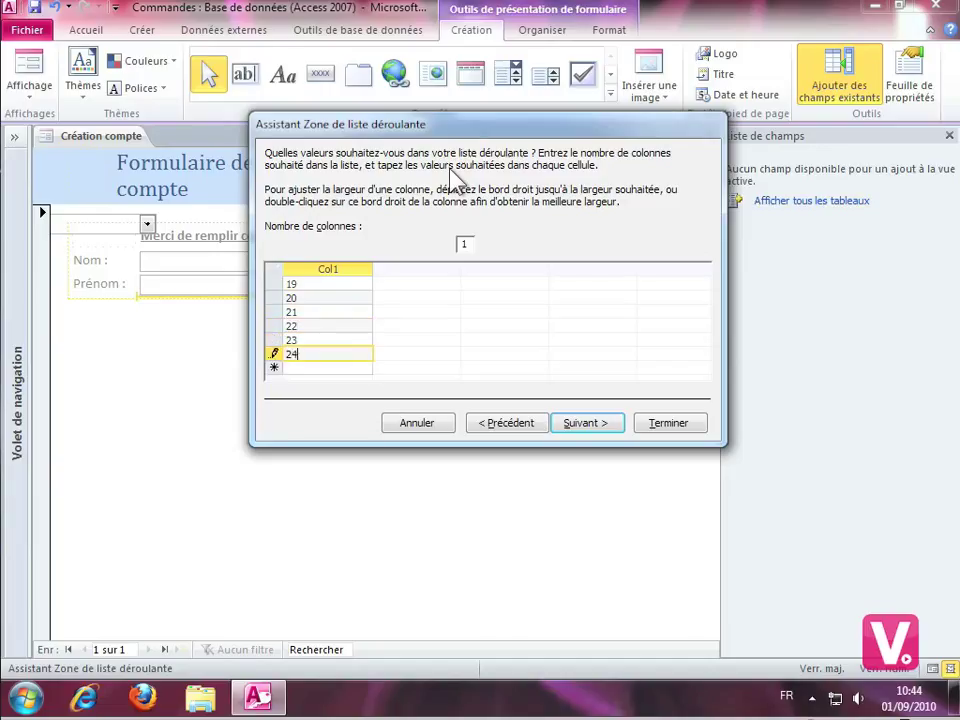
pyautogui.press('Return')
pyautogui.write('25')
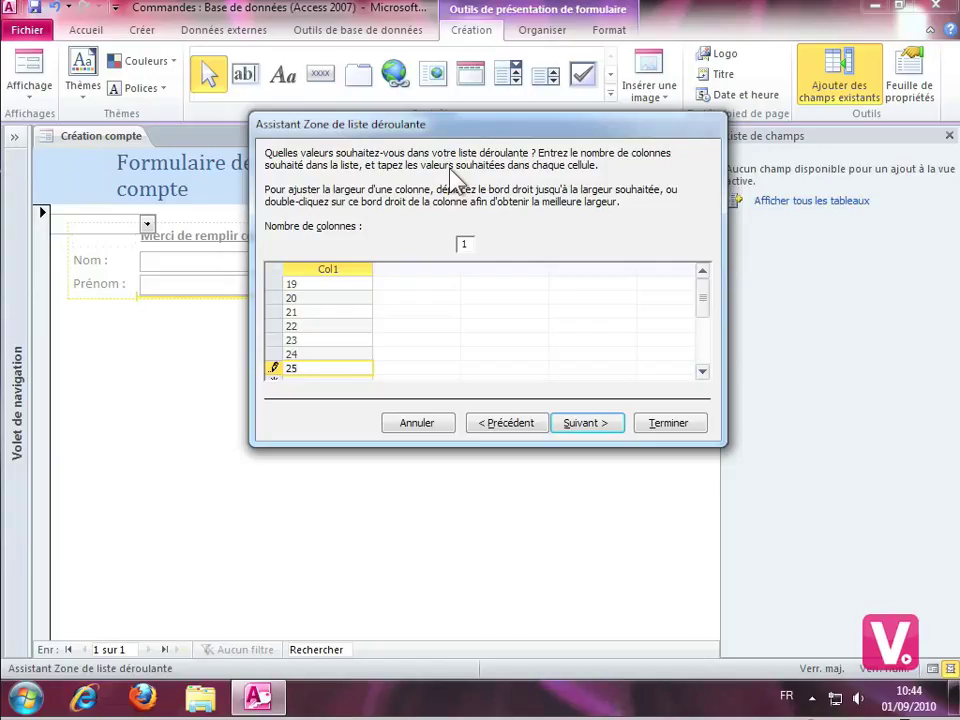
pyautogui.click(611, 428)
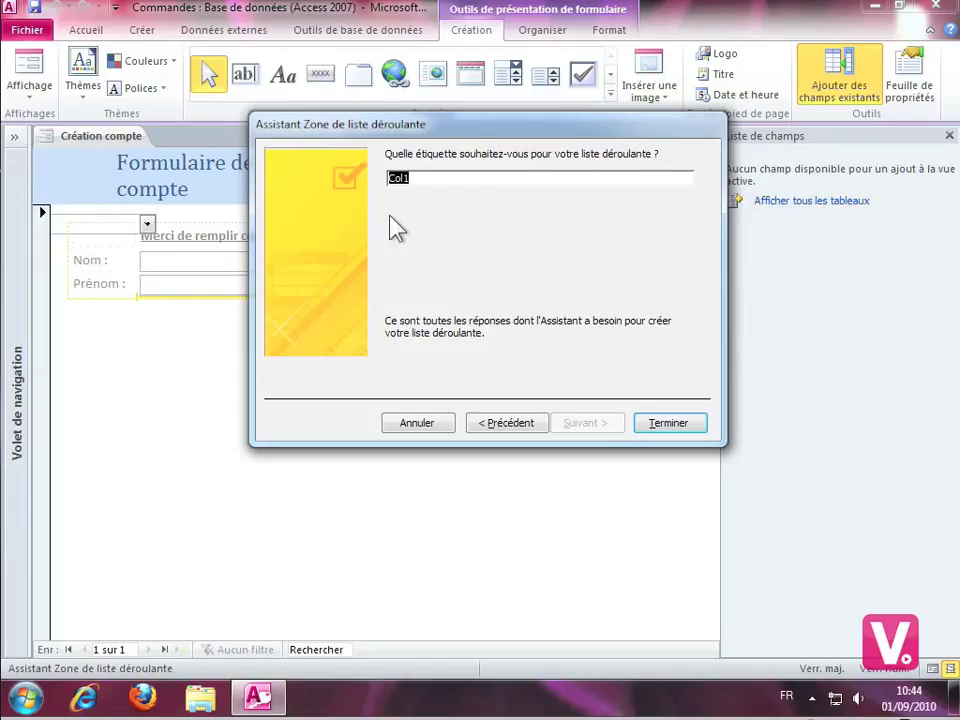
# - Label the combo box "Âge" and finish the wizard
pyautogui.write('A')
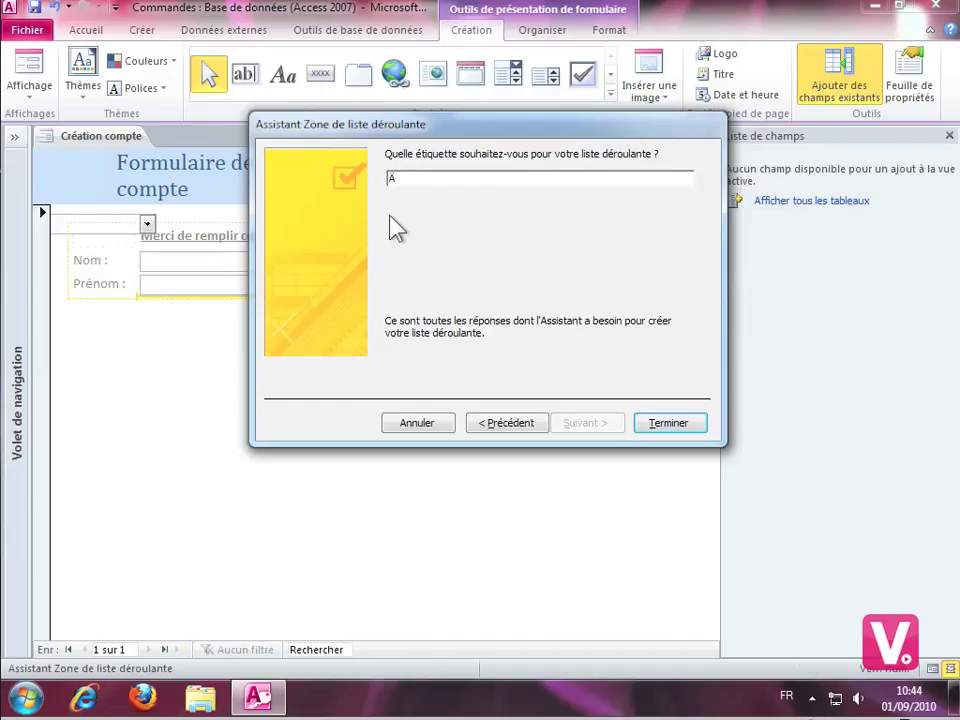
pyautogui.press('BackSpace')
pyautogui.write('Âge')
pyautogui.click(681, 431)
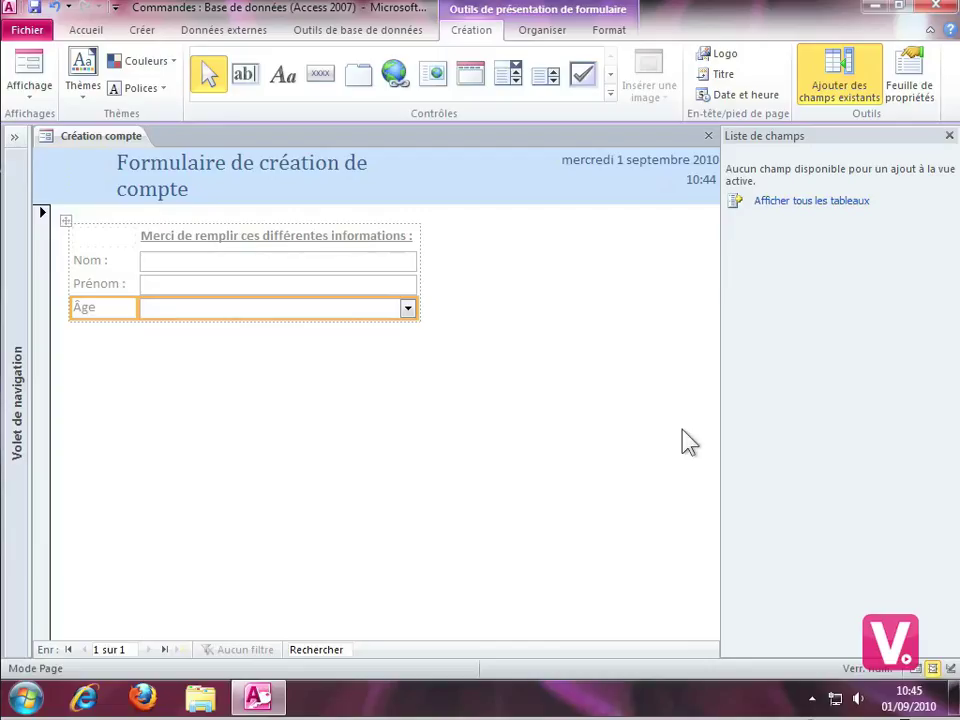
pyautogui.click(297, 394)
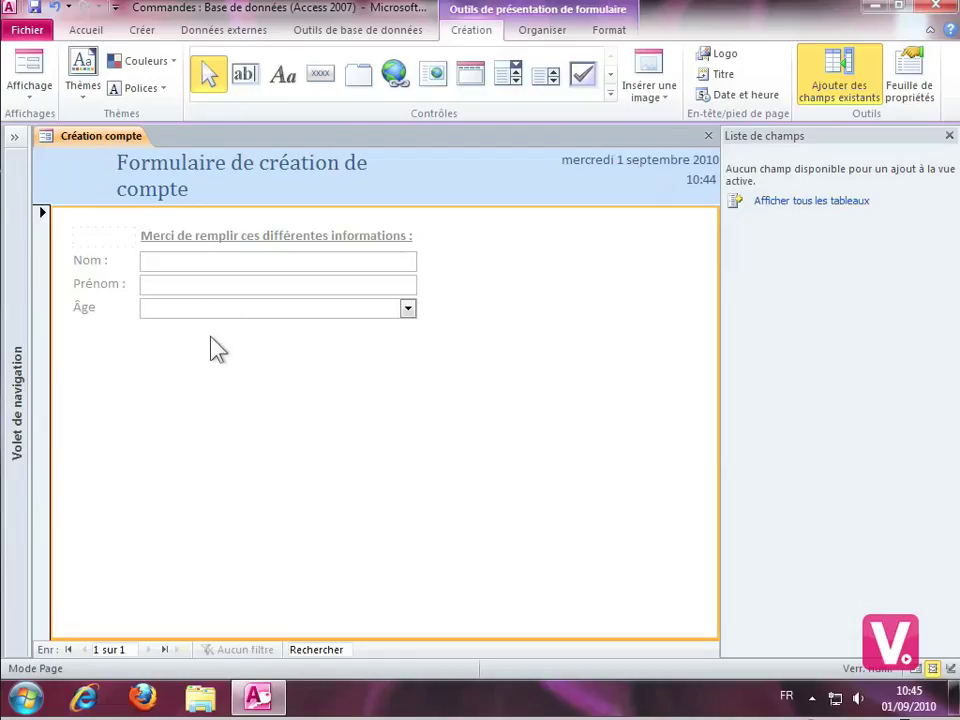
# - Show the Création compte form in form view (Mode Formulaire) and choose 20 from the Âge list
pyautogui.rightClick(92, 146)
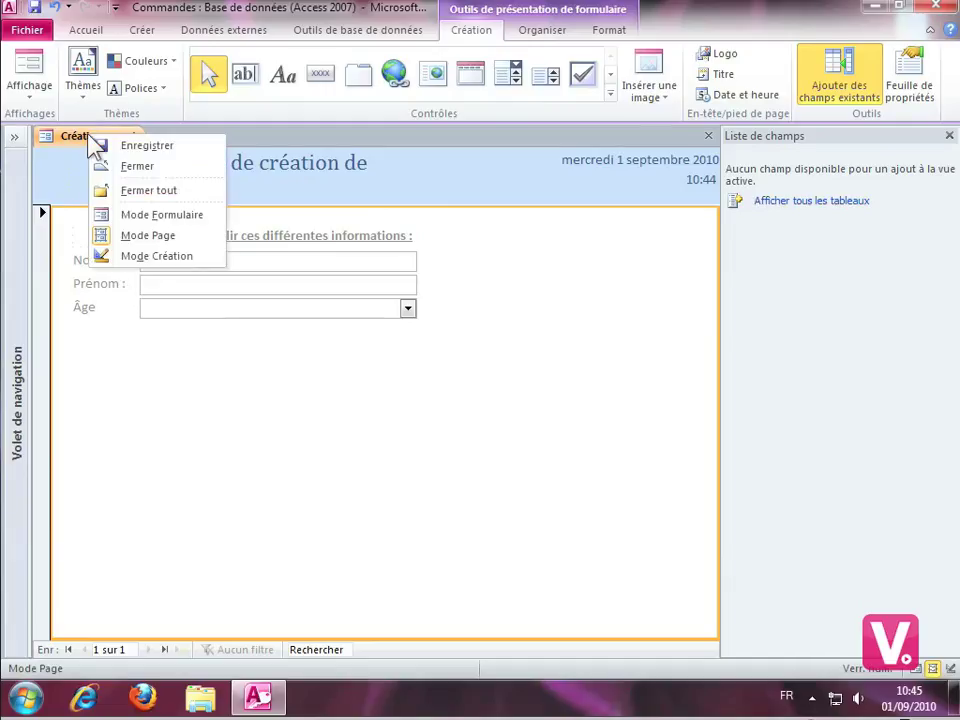
pyautogui.click(130, 215)
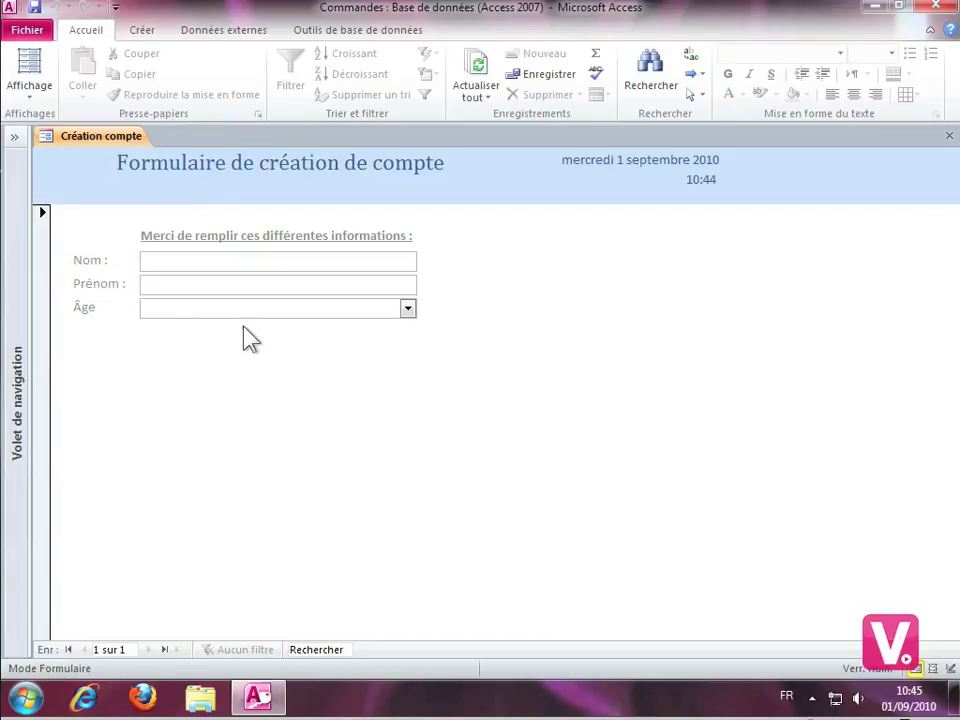
pyautogui.click(409, 311)
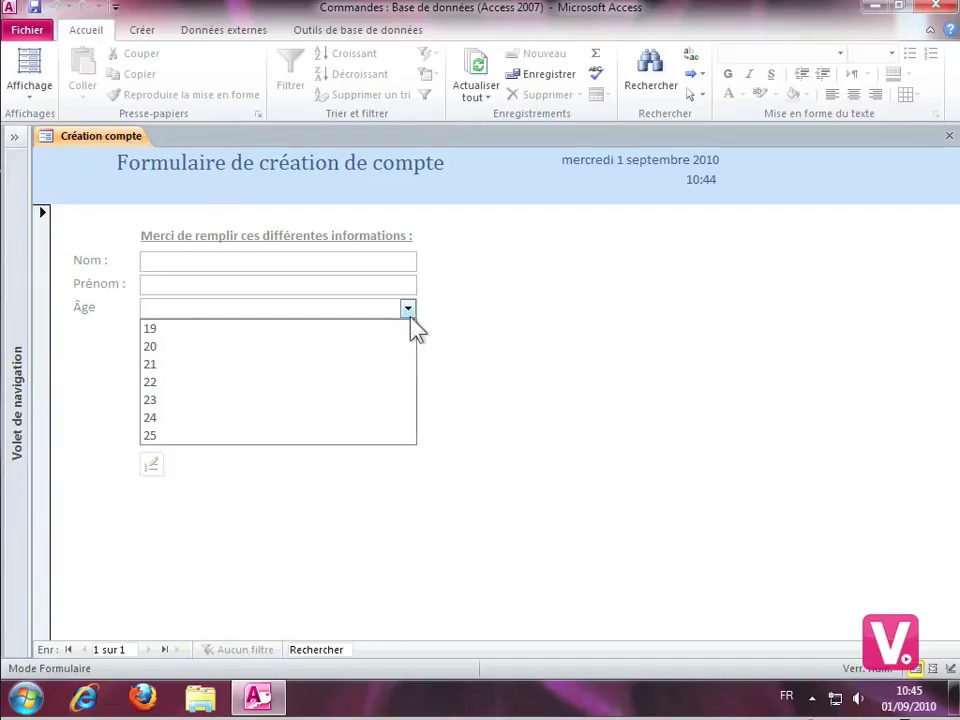
pyautogui.click(146, 346)
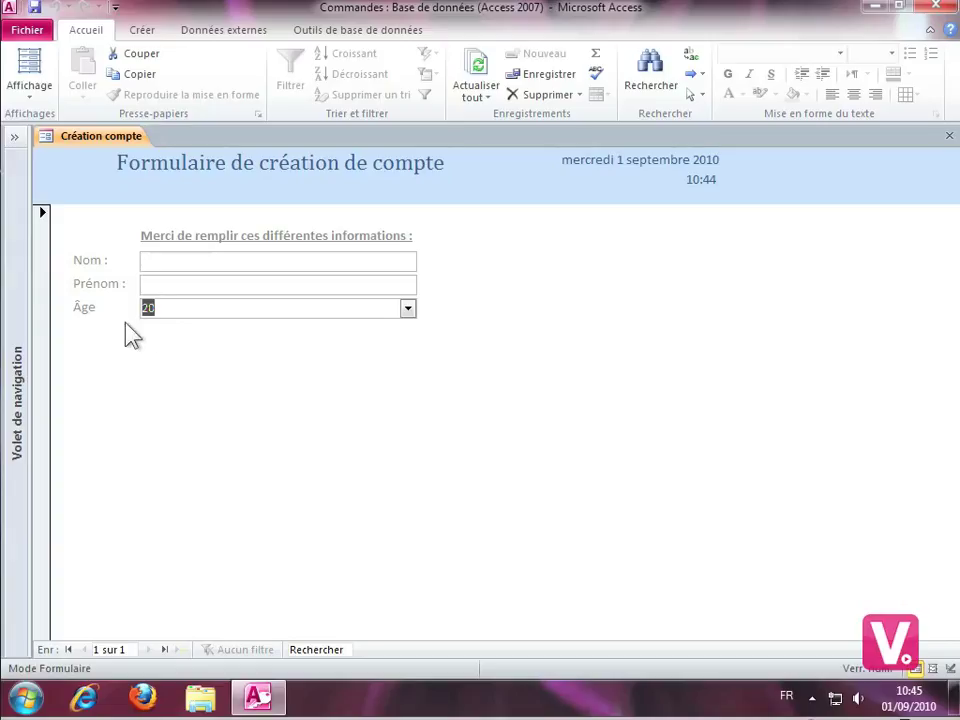
# - Return the form to layout view (Mode Page) and close the field list
pyautogui.rightClick(113, 140)
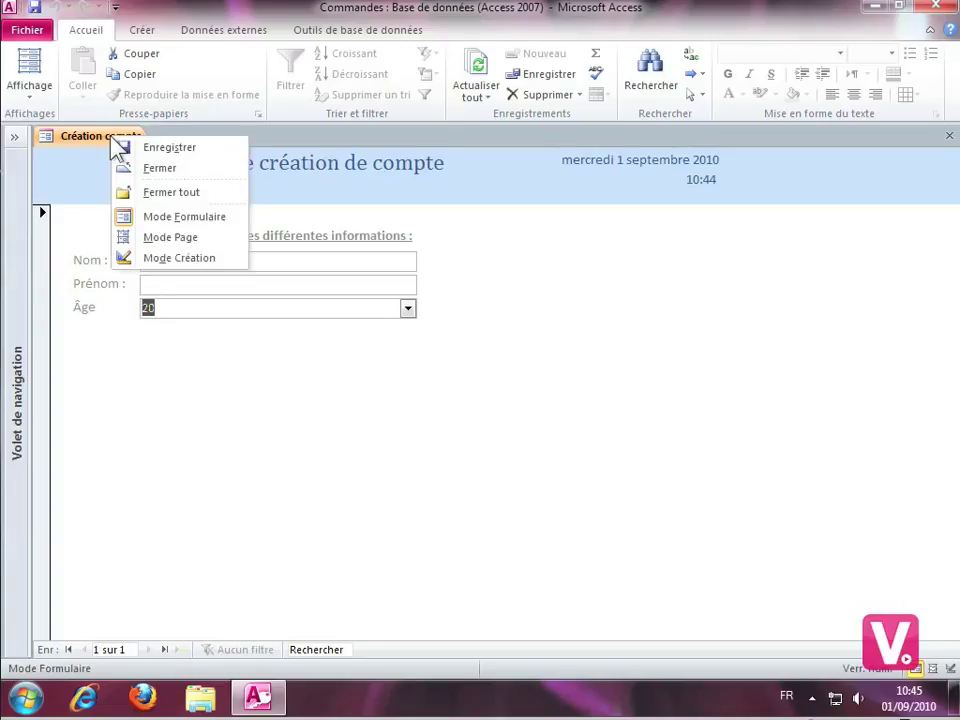
pyautogui.click(163, 240)
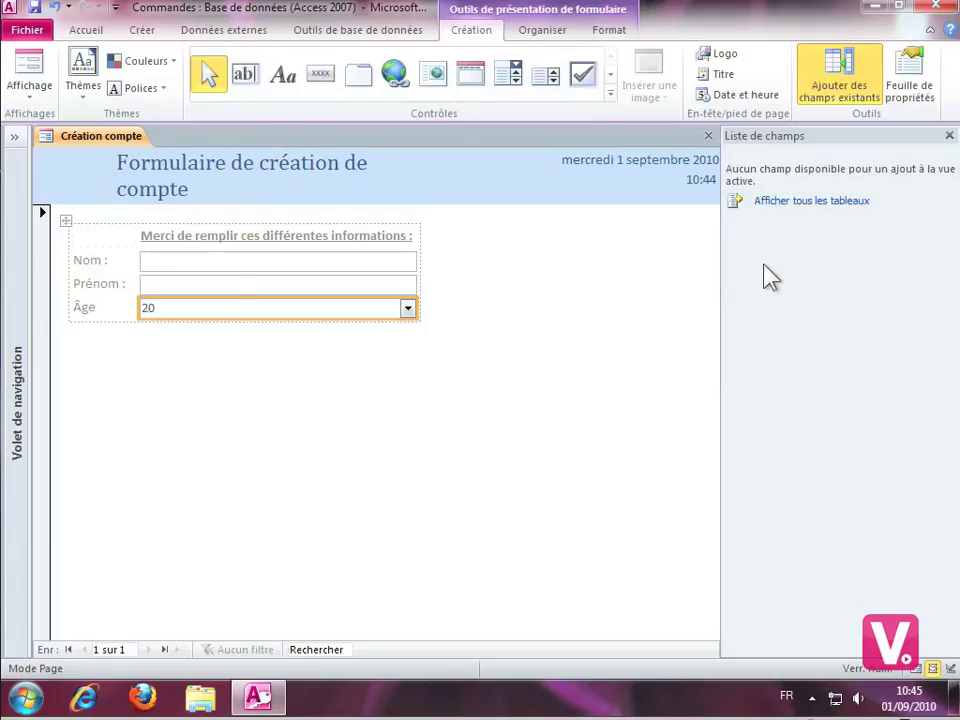
pyautogui.click(949, 136)
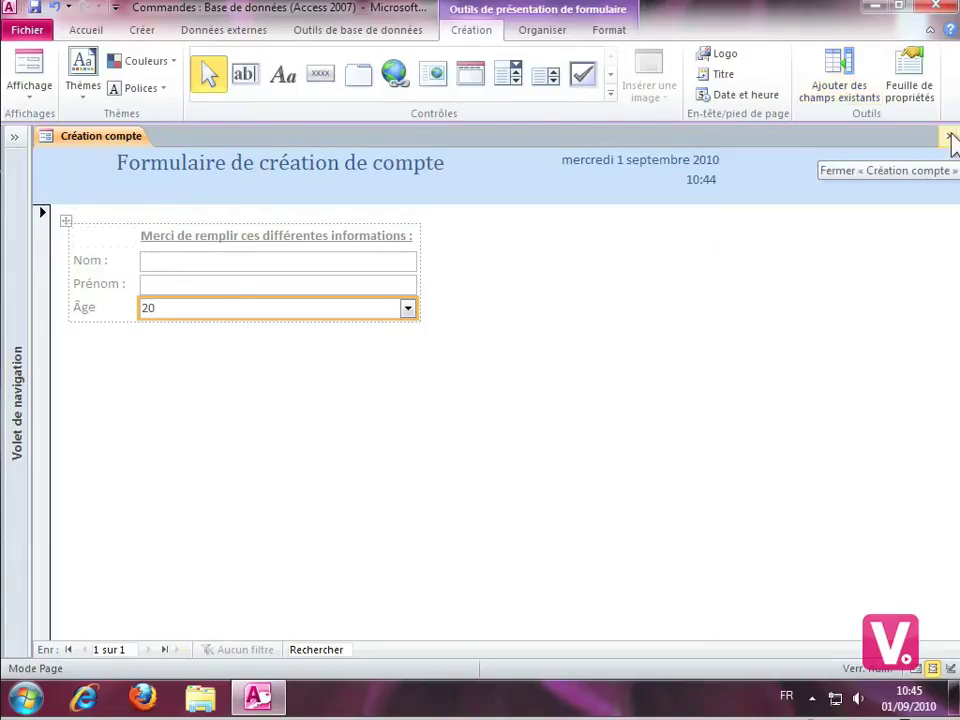
# - Display the properties of the Âge combo box and set its Format to Standard
pyautogui.click(910, 80)
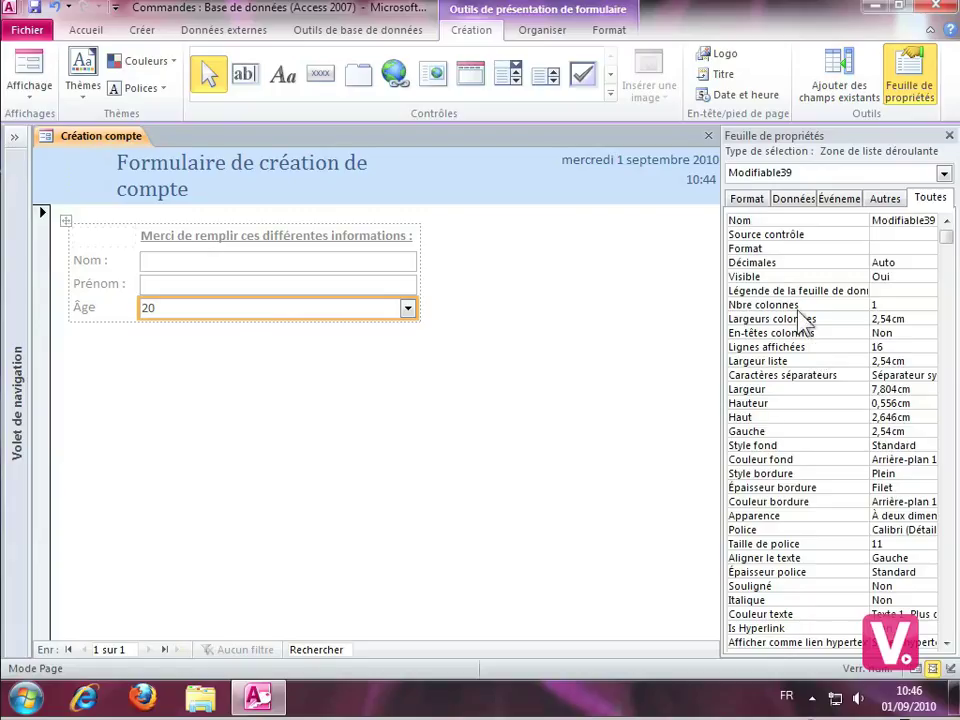
pyautogui.click(881, 248)
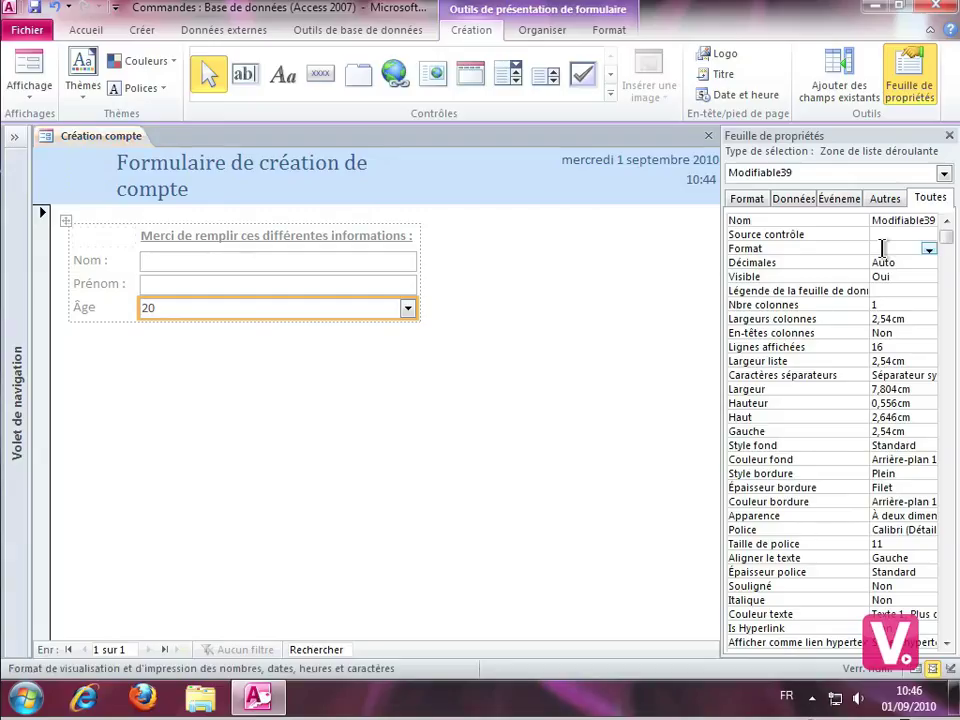
pyautogui.click(929, 249)
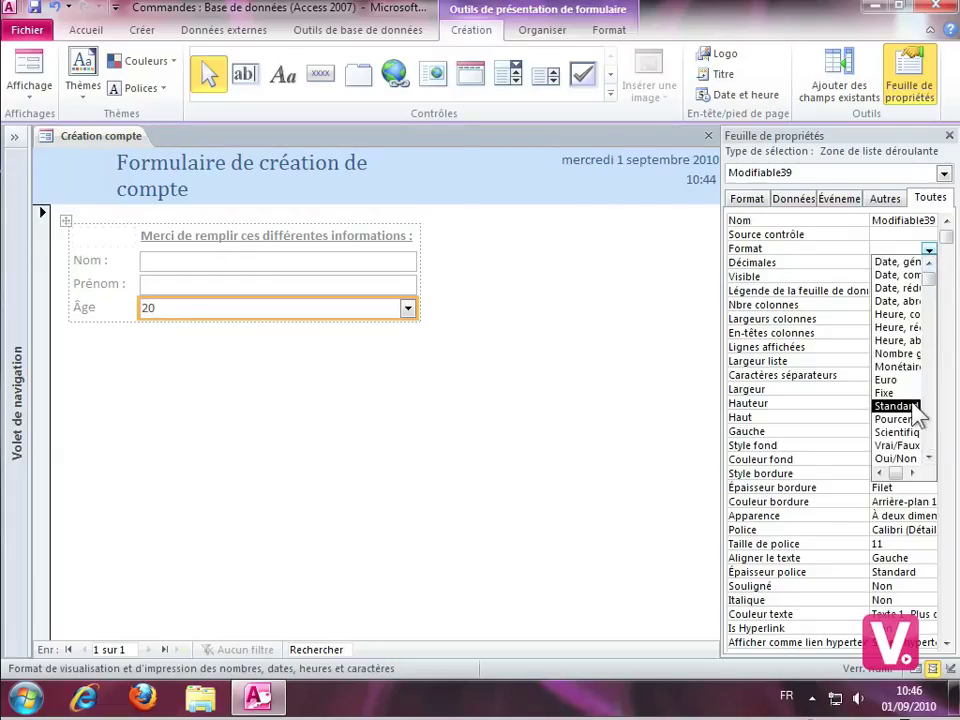
pyautogui.click(895, 406)
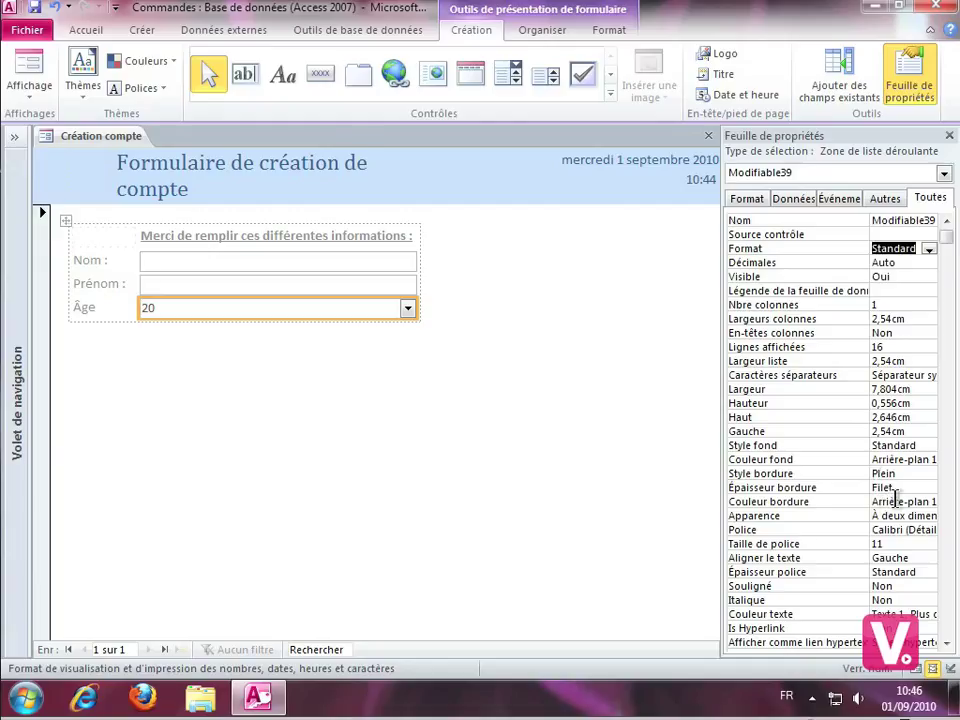
# - Set the Âge combo box's text alignment to Centre, then close the property sheet and deselect the control
pyautogui.click(897, 558)
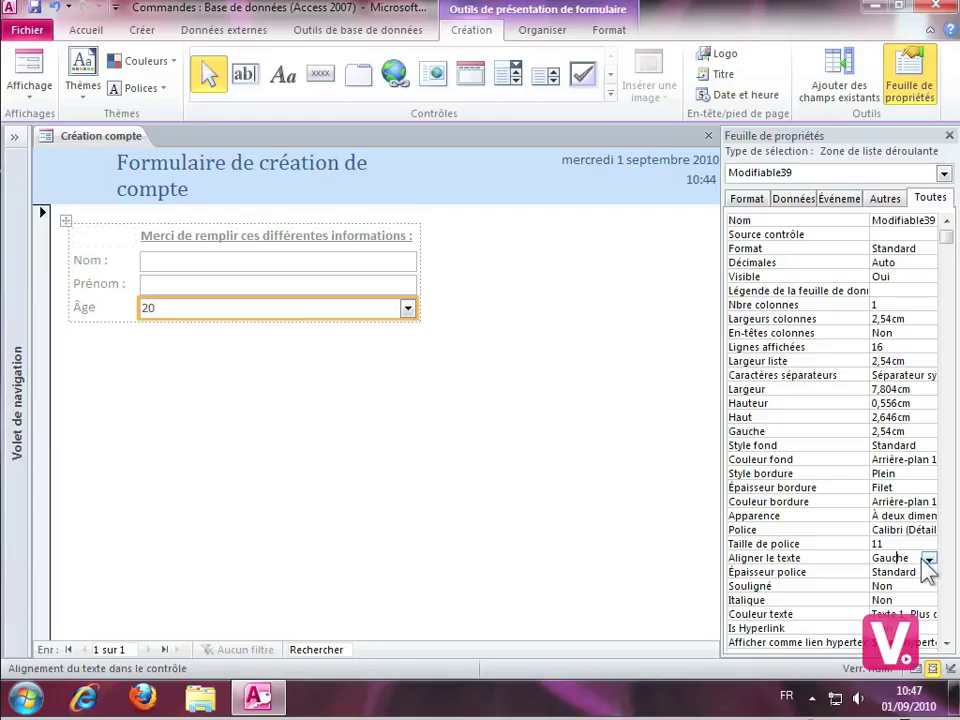
pyautogui.click(929, 558)
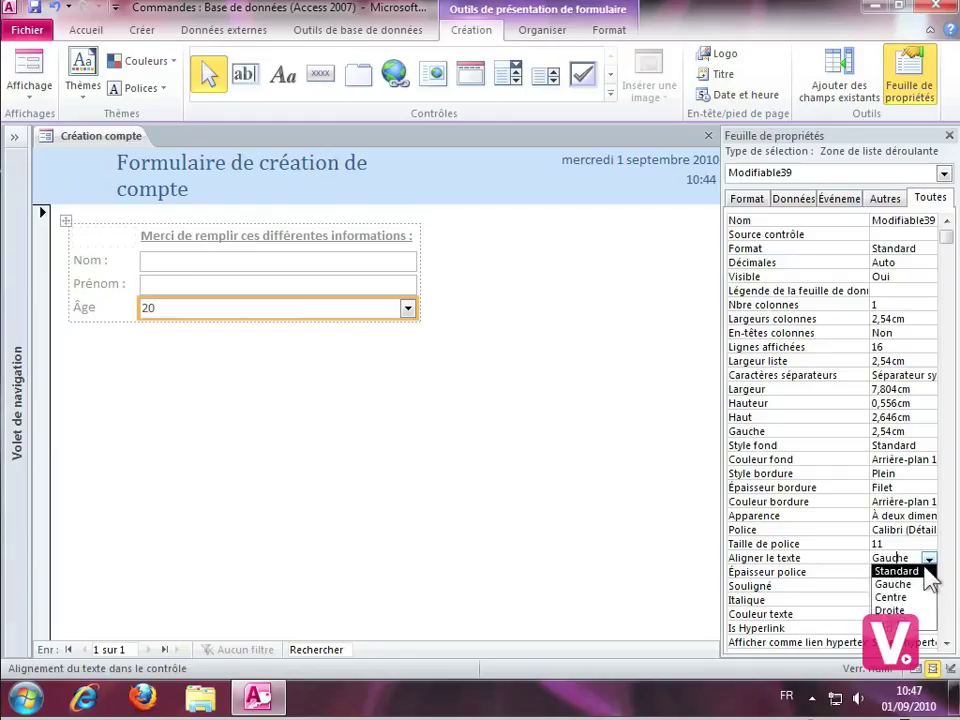
pyautogui.click(905, 596)
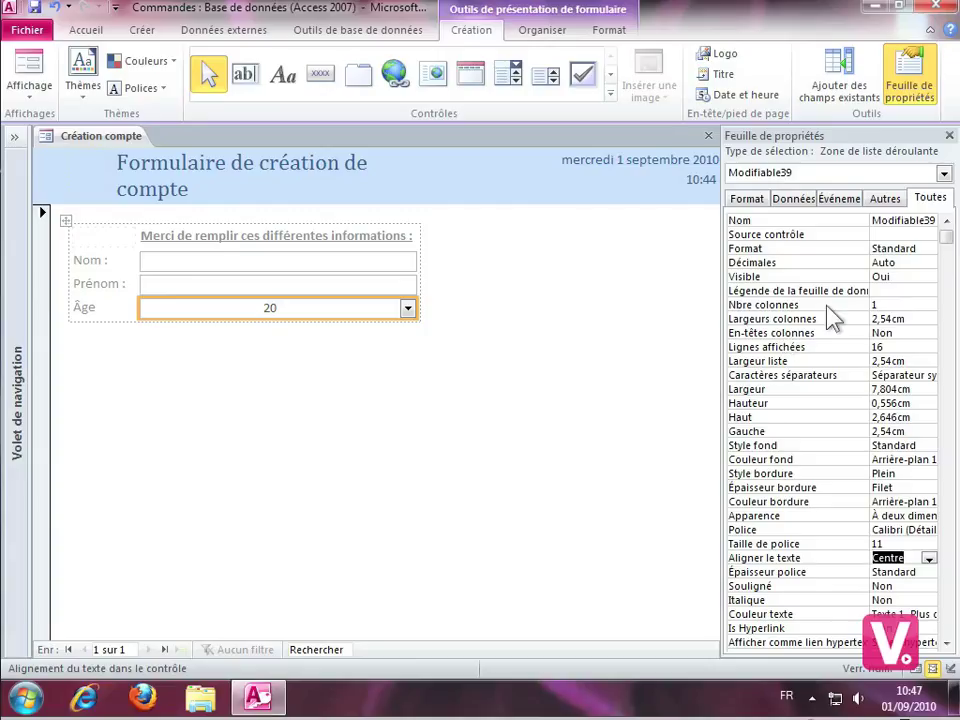
pyautogui.click(950, 137)
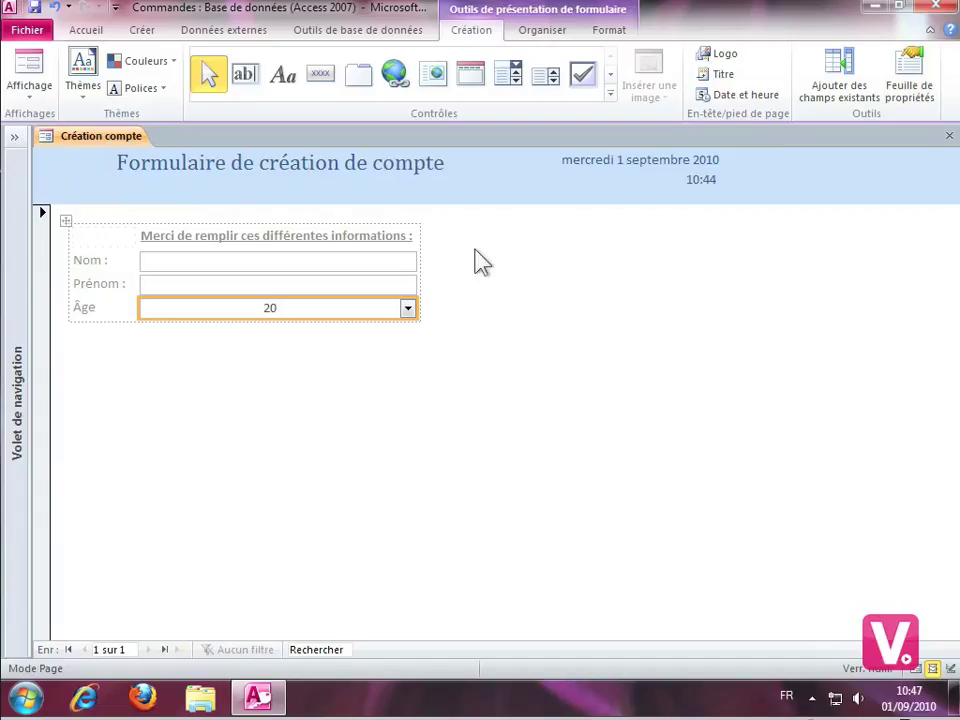
pyautogui.click(480, 382)
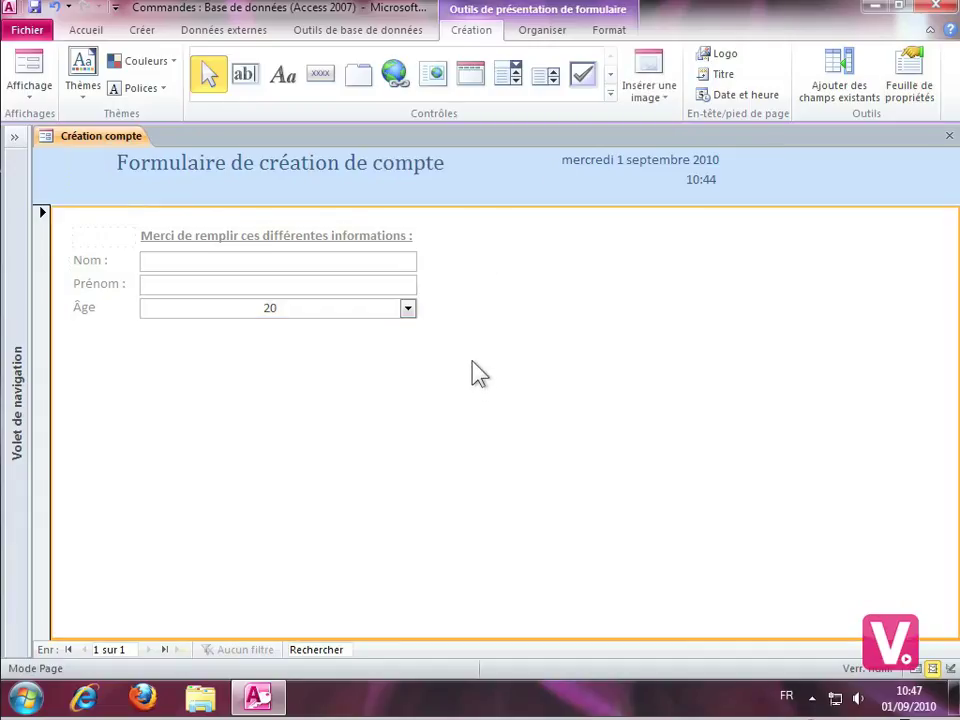